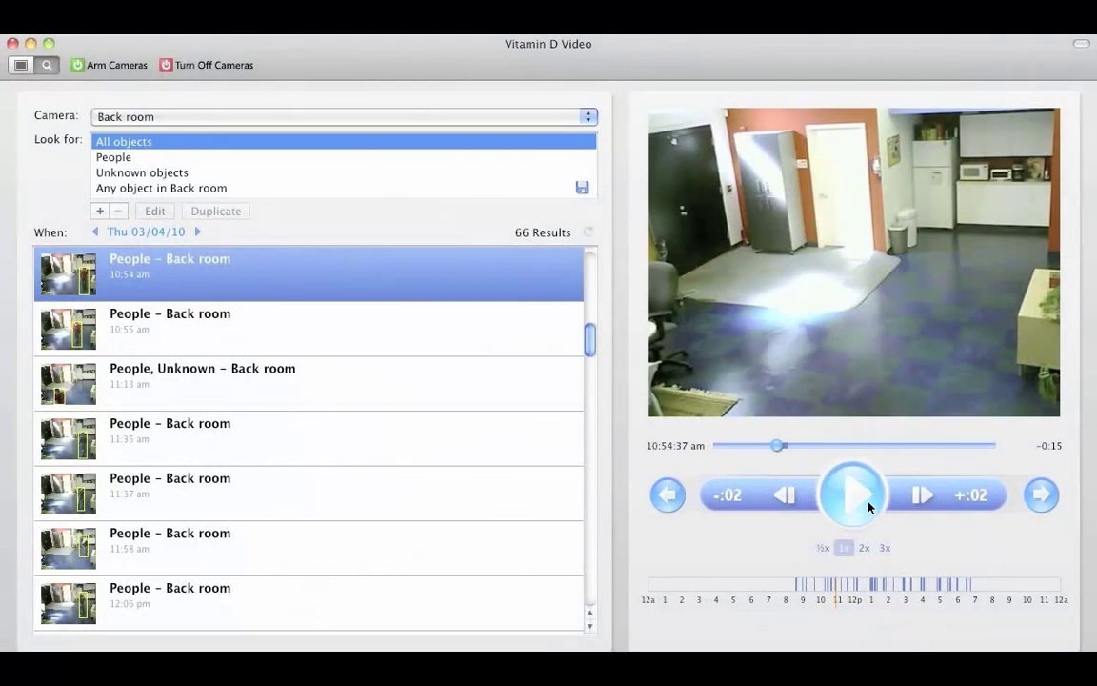
- Play the 10:54 Back room clip, then view the 10:55 and 11:35 people clips
{"action": "left_click", "coordinate": [867, 503]}
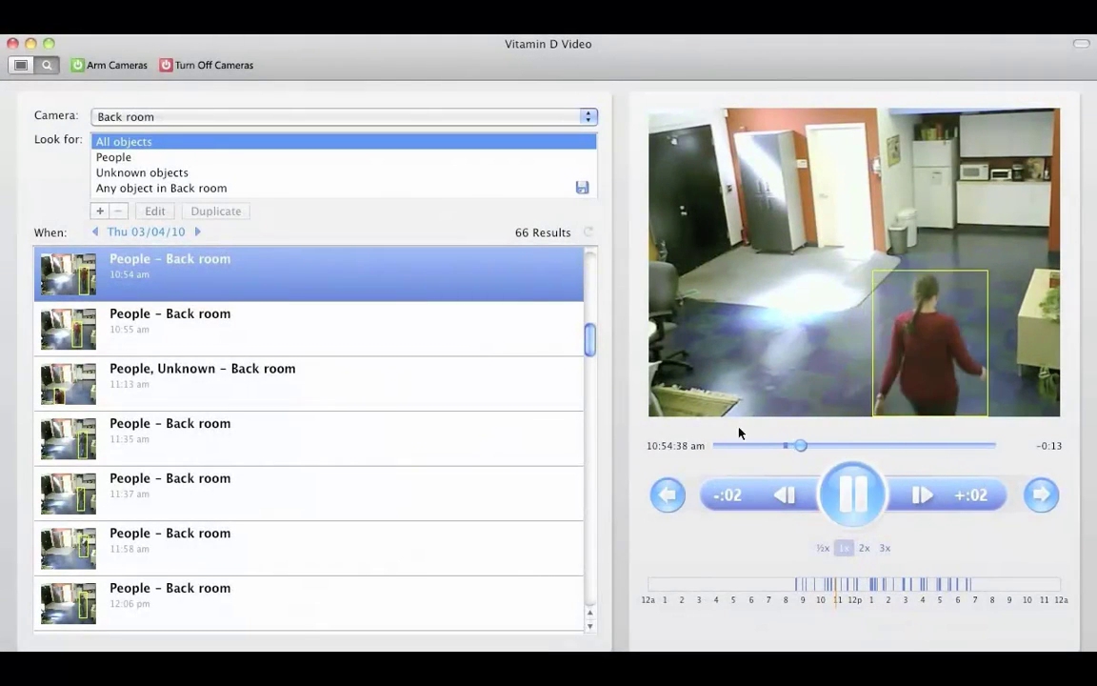
{"action": "left_click", "coordinate": [523, 338]}
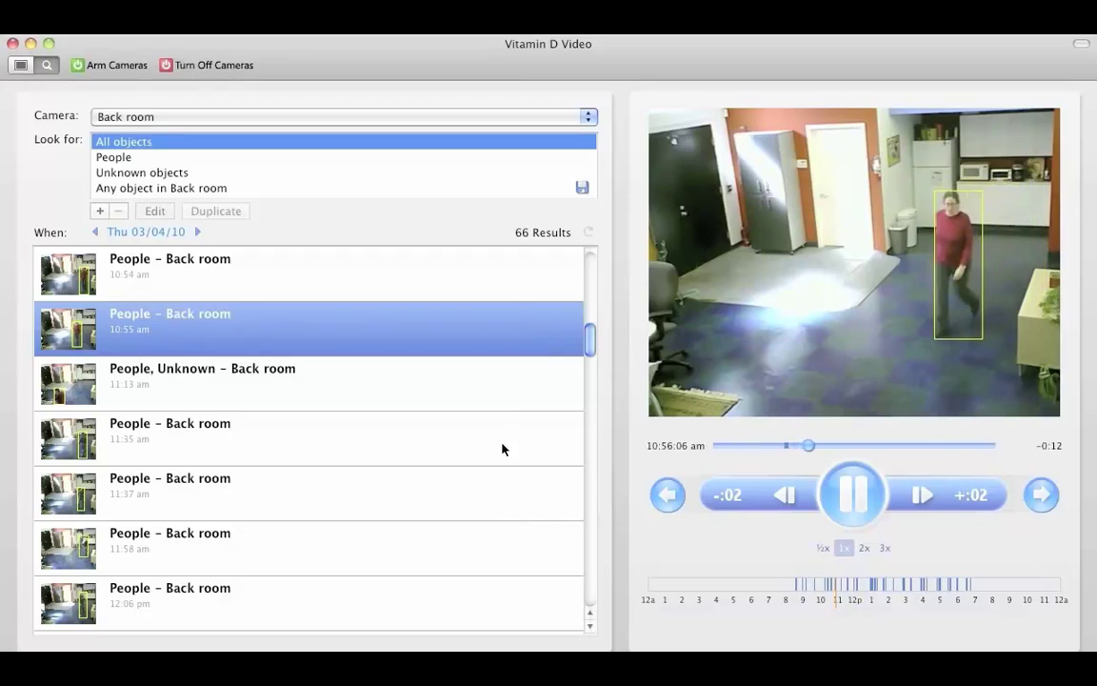
{"action": "left_click", "coordinate": [502, 450]}
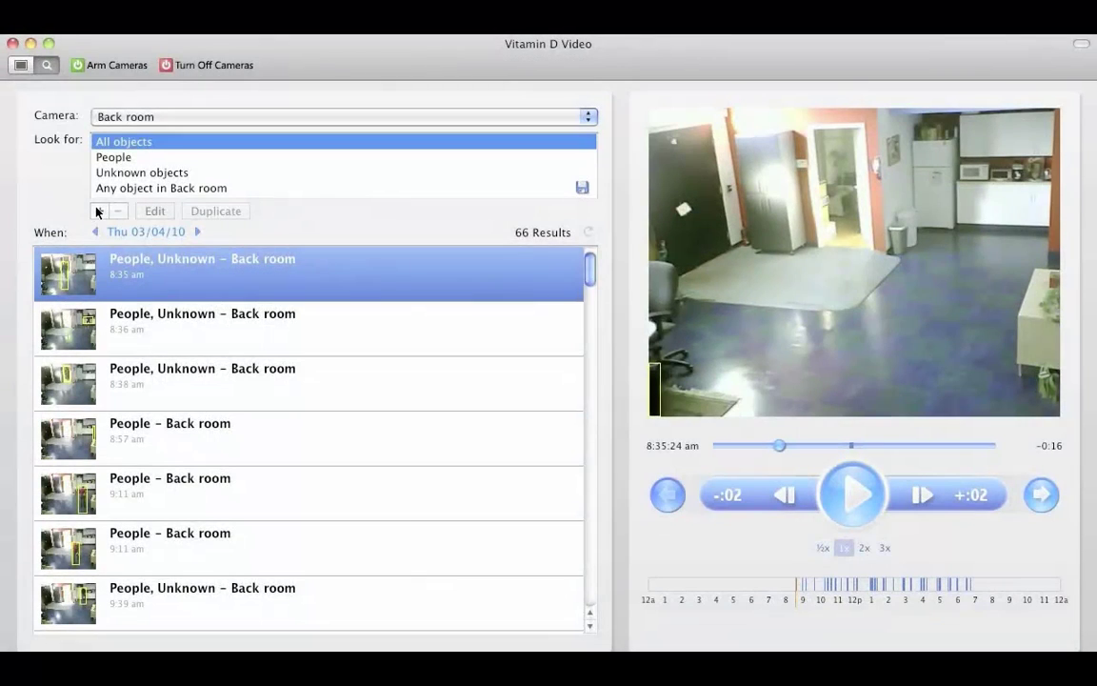
- Start a new rule that looks for People entering the scene through a door
{"action": "left_click", "coordinate": [98, 210]}
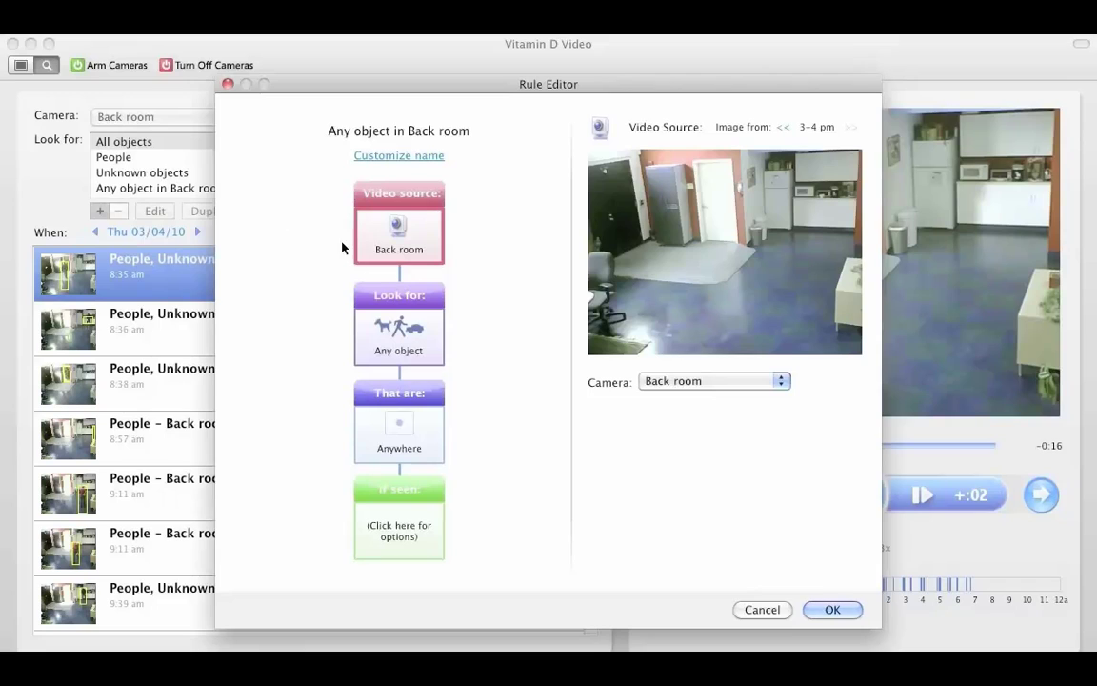
{"action": "left_click", "coordinate": [418, 340]}
{"action": "left_click", "coordinate": [740, 383]}
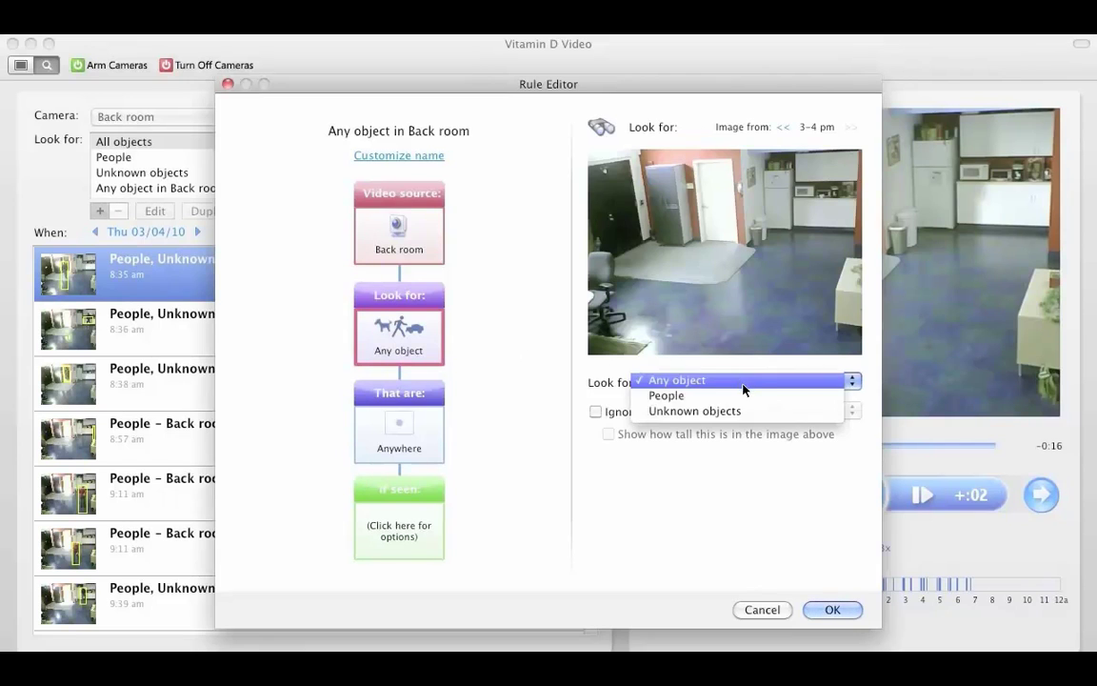
{"action": "left_click", "coordinate": [747, 394]}
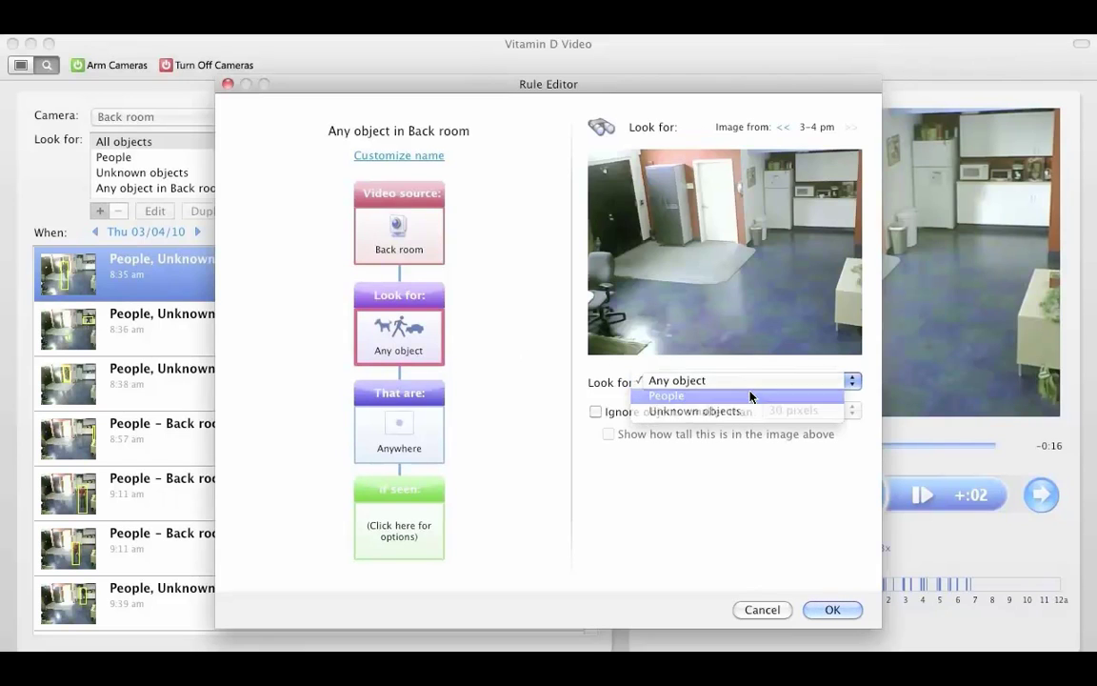
{"action": "left_click", "coordinate": [439, 429]}
{"action": "left_click", "coordinate": [596, 460]}
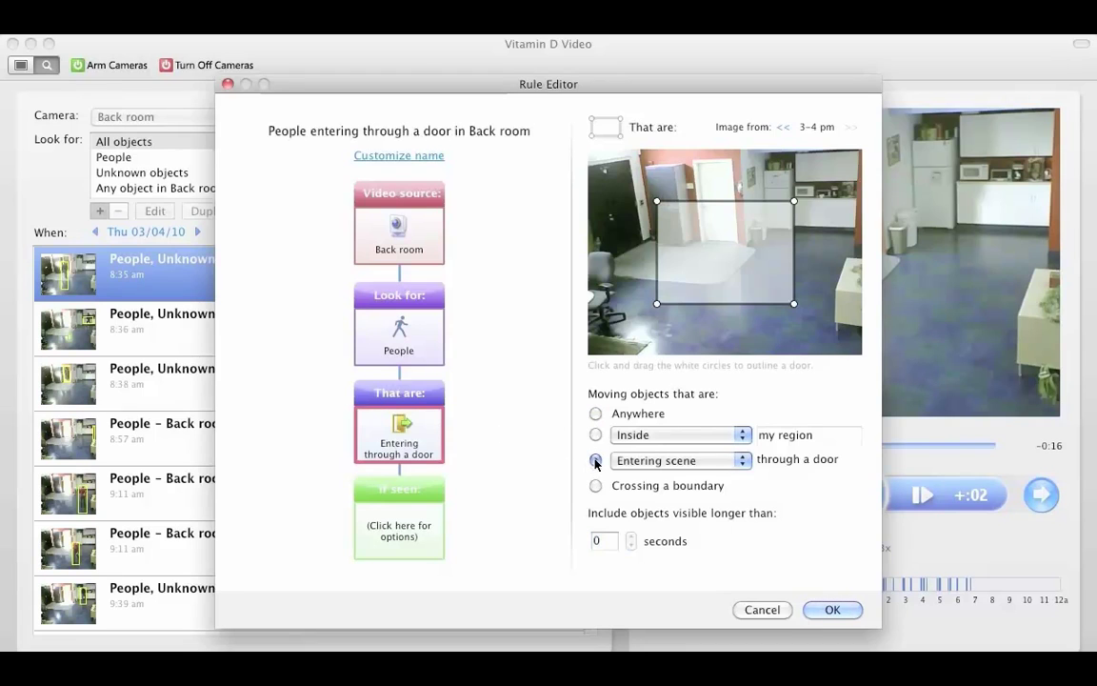
- Move and resize the door outline to fit the white doorway
{"action": "left_click_drag", "start_coordinate": [728, 296], "coordinate": [764, 227]}
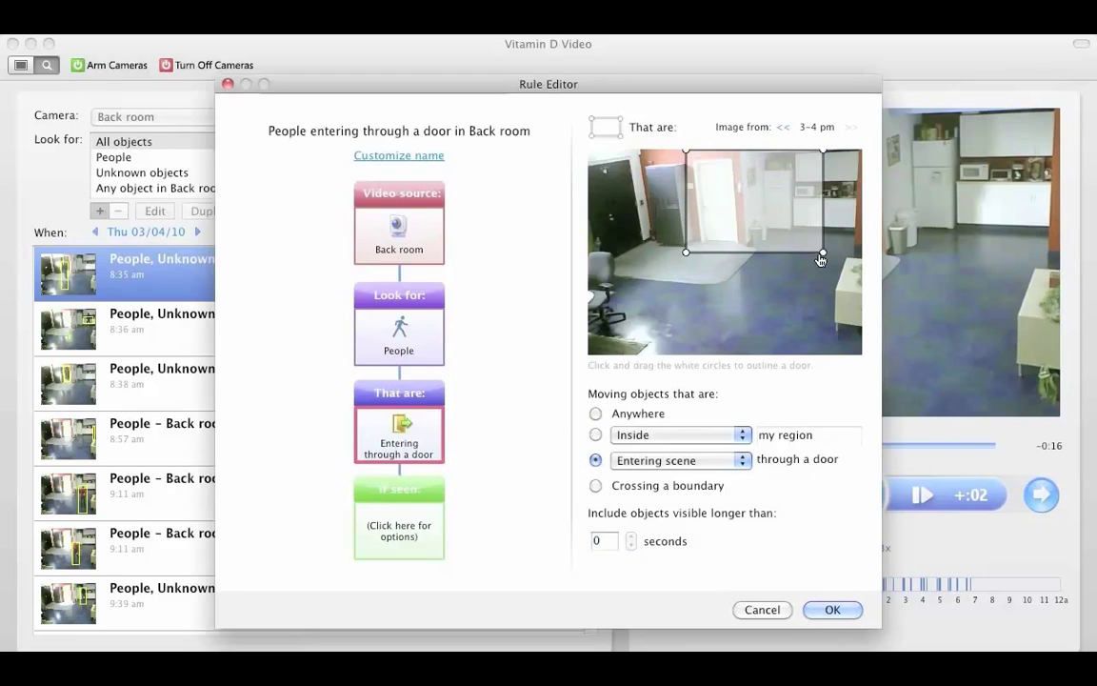
{"action": "left_click_drag", "start_coordinate": [823, 252], "coordinate": [754, 258]}
{"action": "mouse_move", "coordinate": [823, 150]}
{"action": "left_mouse_down"}
{"action": "mouse_move", "coordinate": [733, 145]}
{"action": "mouse_move", "coordinate": [754, 152]}
{"action": "left_mouse_up"}
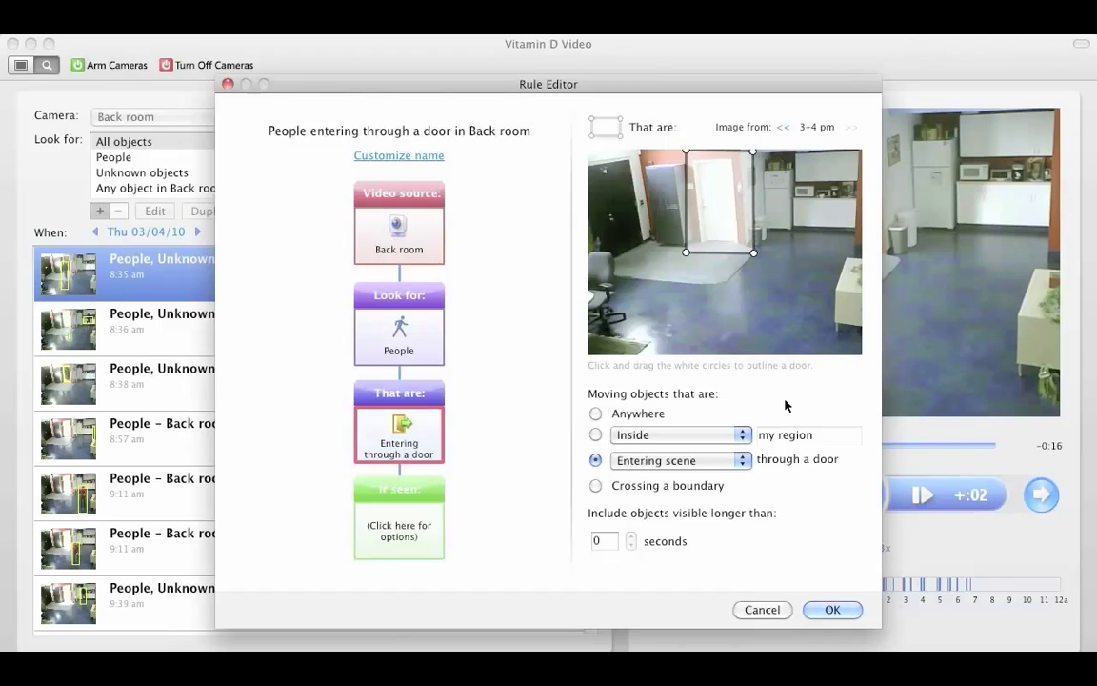
- Save the door-entry rule and view its 1:41, 2:53 and 5:29 matching clips
{"action": "left_click", "coordinate": [832, 609]}
{"action": "left_click", "coordinate": [857, 504]}
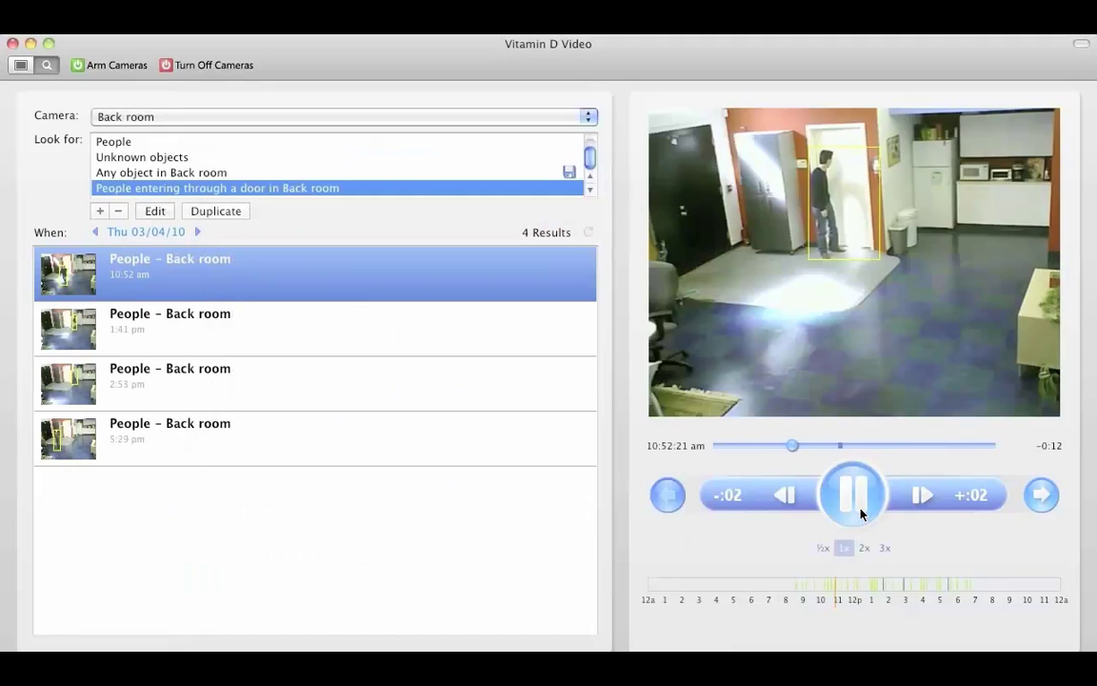
{"action": "left_click", "coordinate": [568, 334]}
{"action": "left_click", "coordinate": [560, 393]}
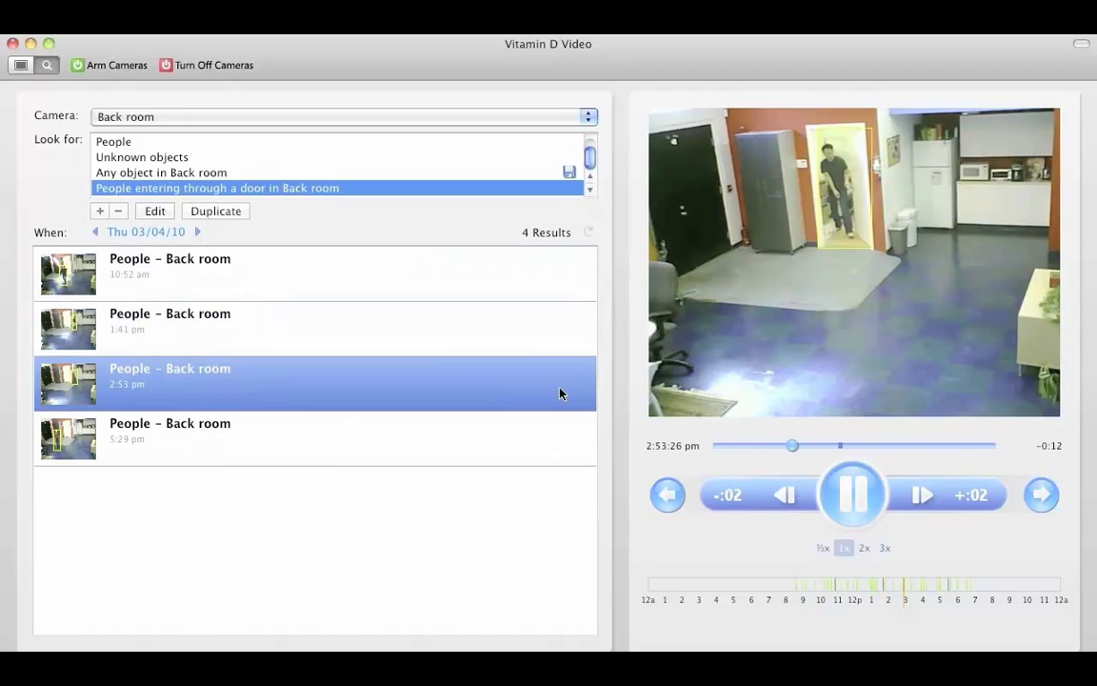
{"action": "left_click", "coordinate": [556, 444]}
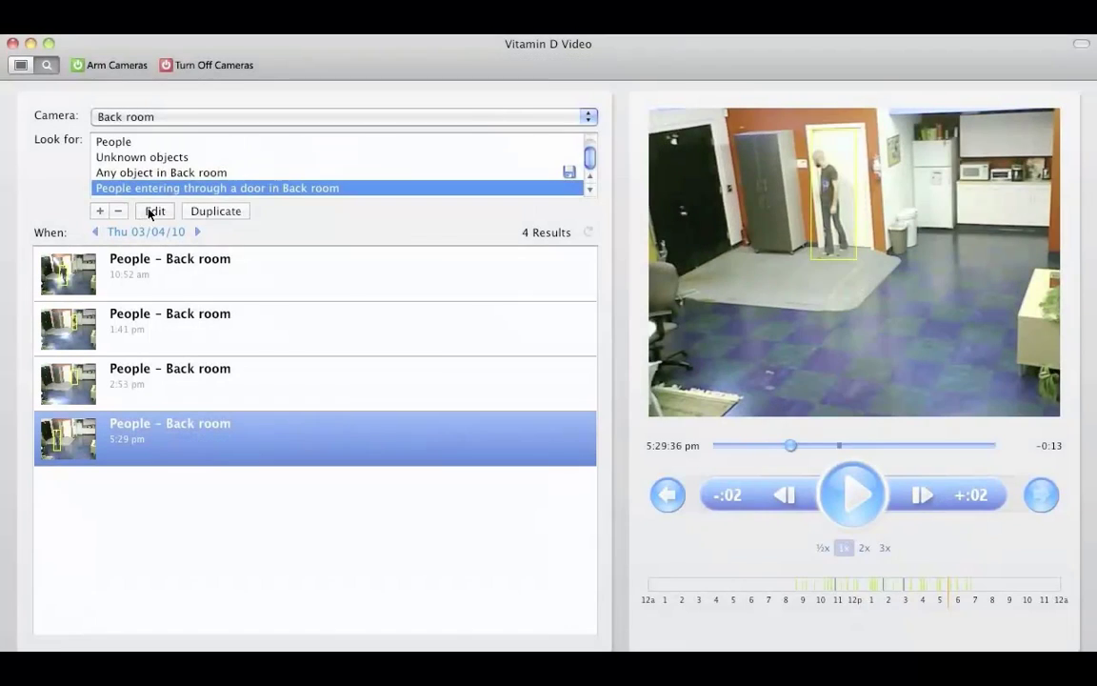
- Edit the rule so it sends an email when people are seen
{"action": "left_click", "coordinate": [150, 211]}
{"action": "left_click", "coordinate": [409, 515]}
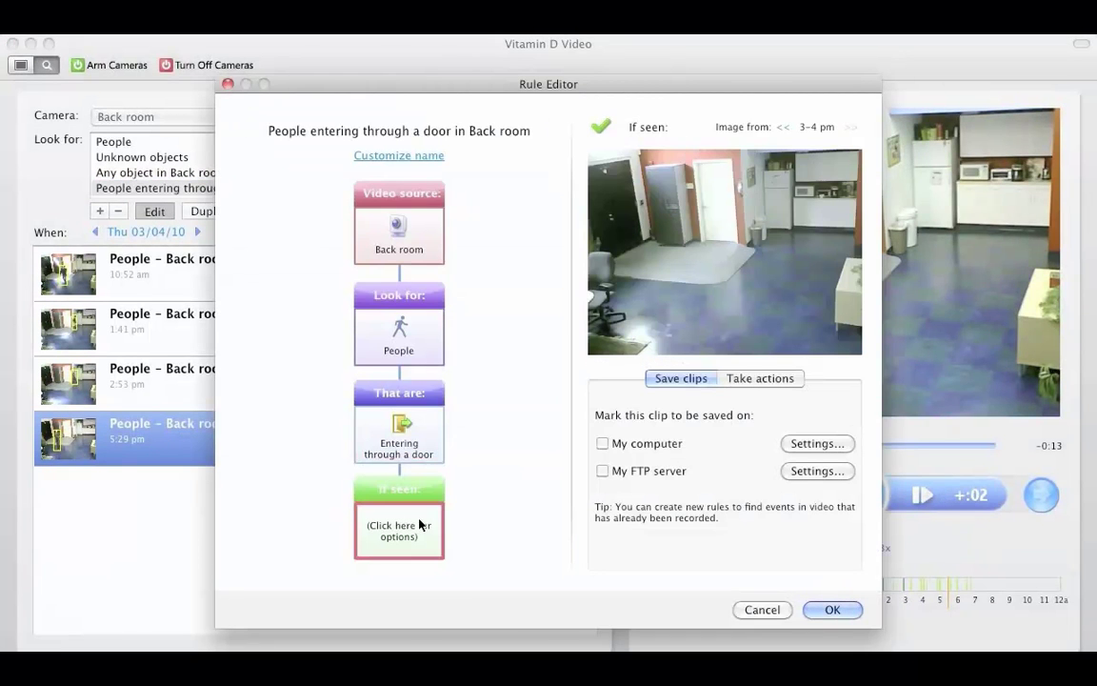
{"action": "left_click", "coordinate": [762, 379]}
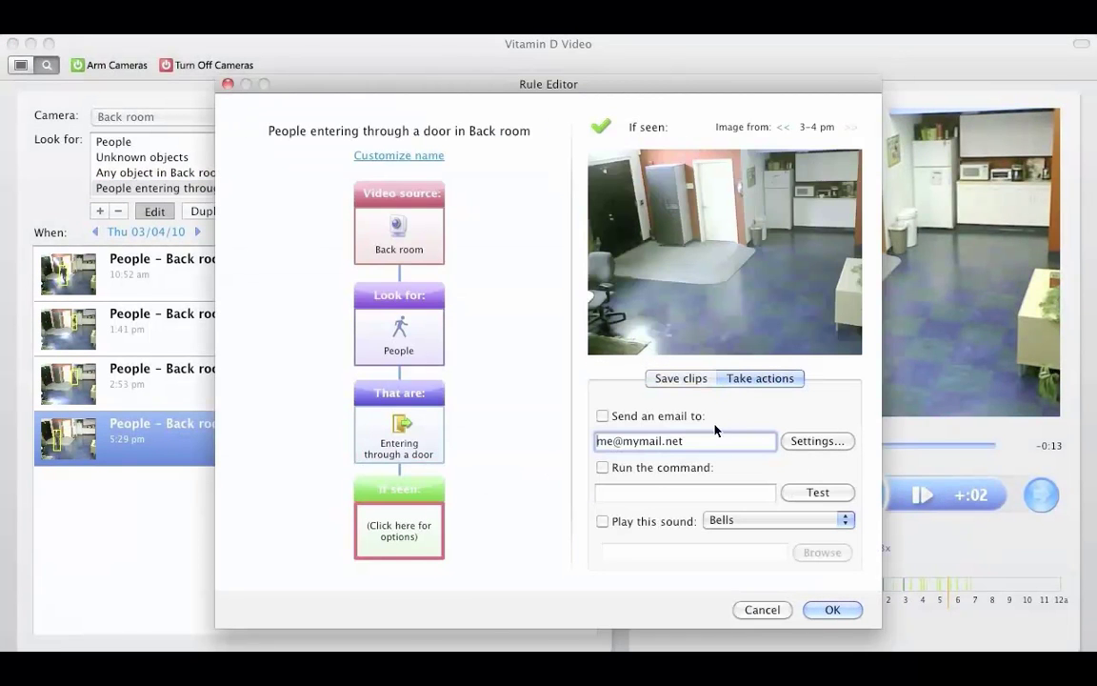
{"action": "left_click", "coordinate": [602, 416]}
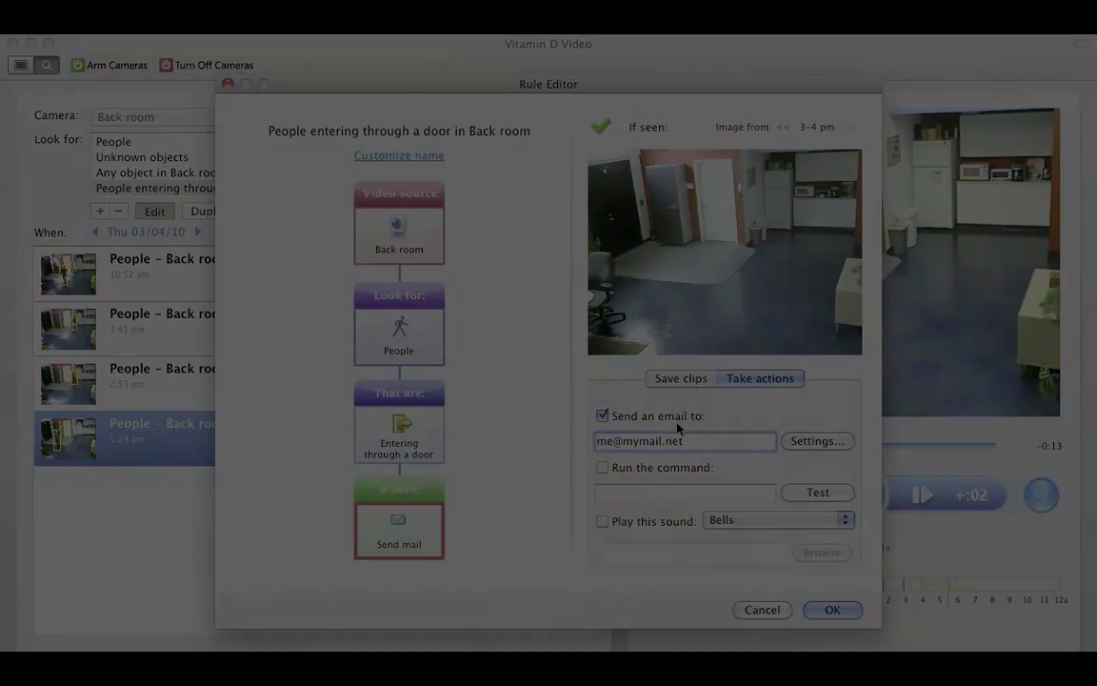